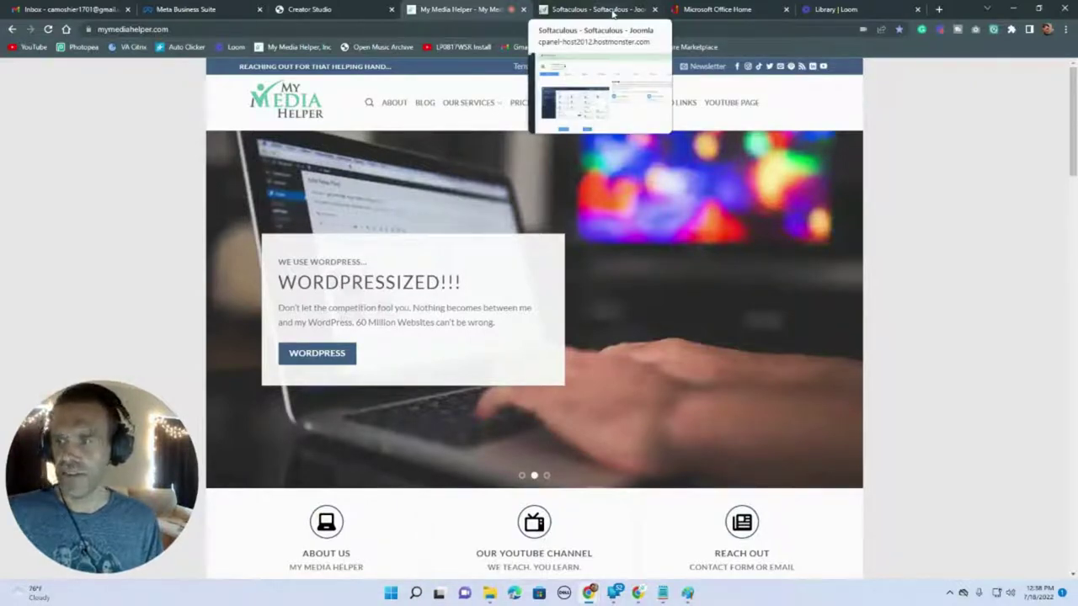
- Switch to the Softaculous Joomla tab and select its web address for replacement
left_click(612, 10)
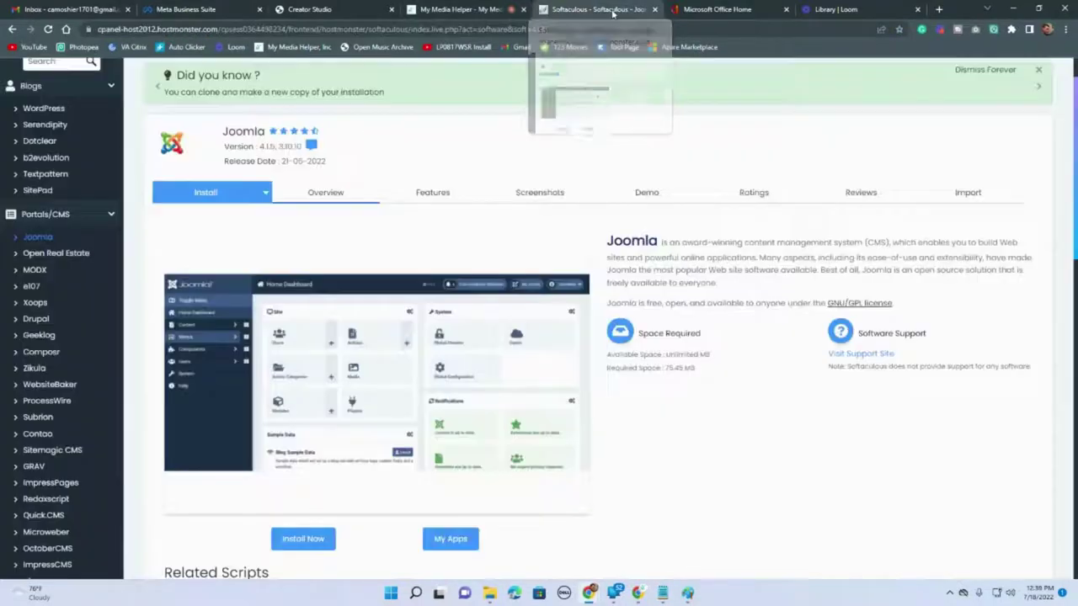
left_click(391, 29)
- Load google.com, search for 'bluestacks', and open the official BlueStacks site
type("googl")
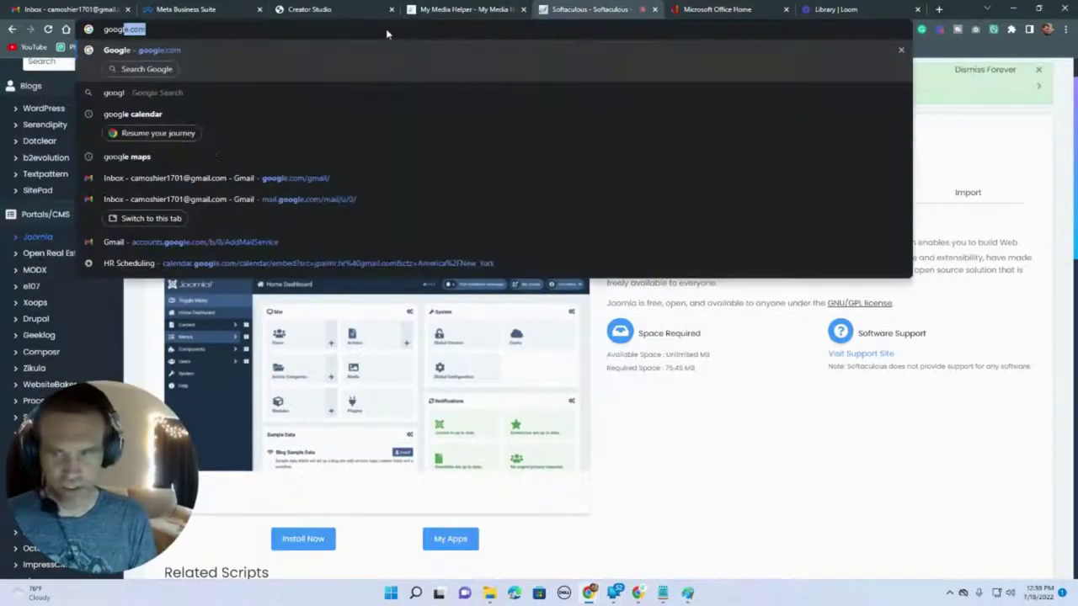
type("e.com")
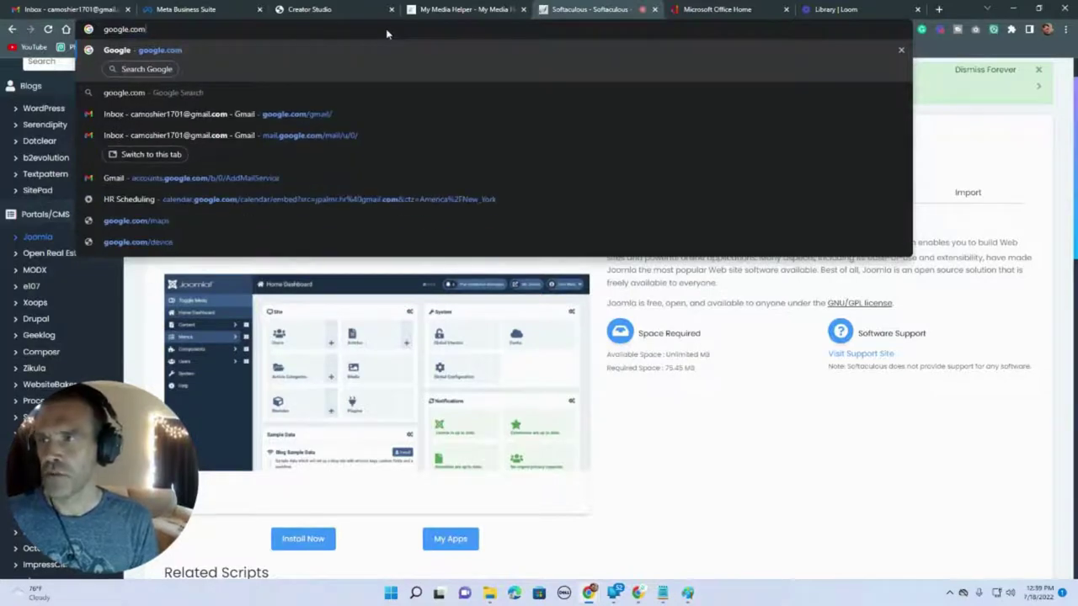
key("Return")
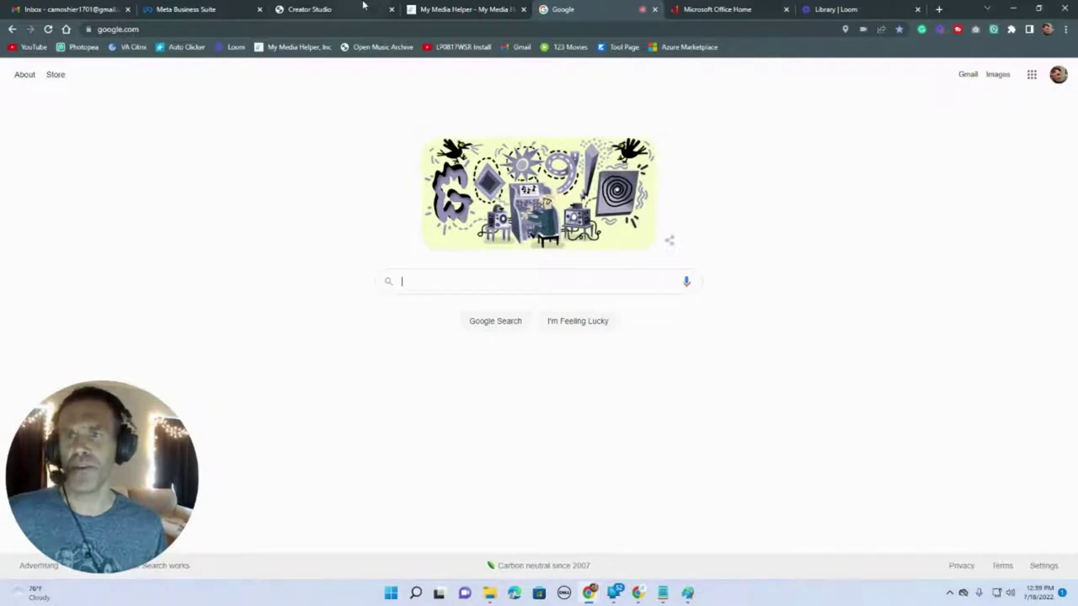
type("blue")
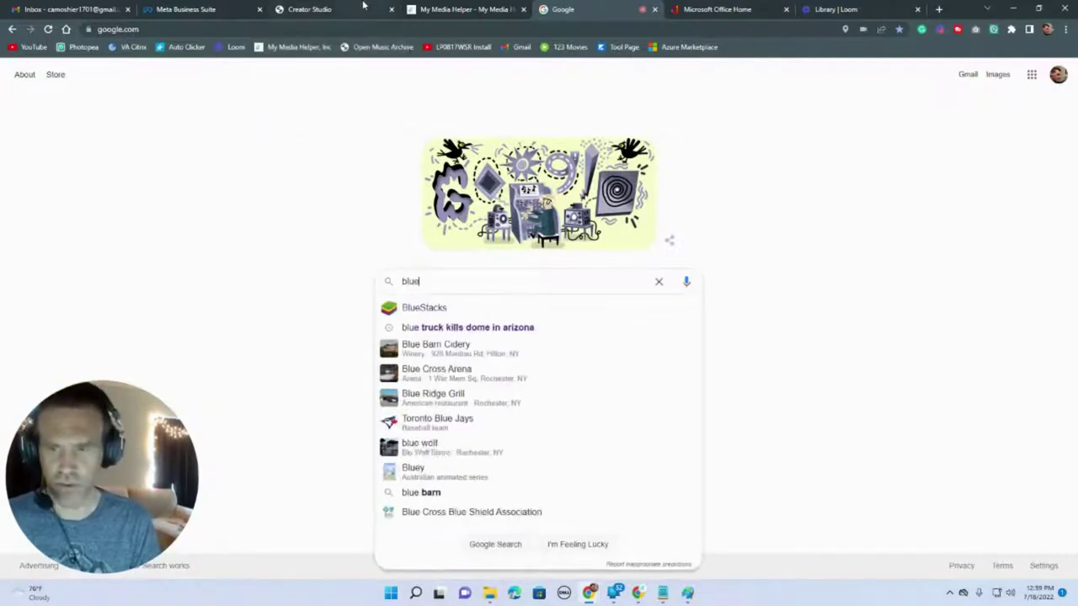
type("stacks")
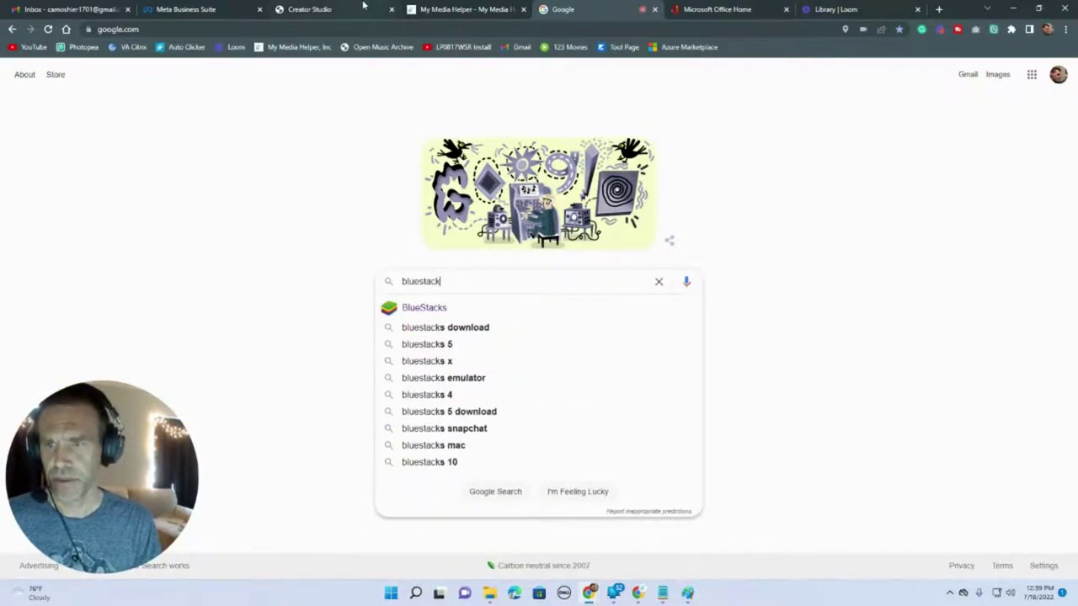
key("Return")
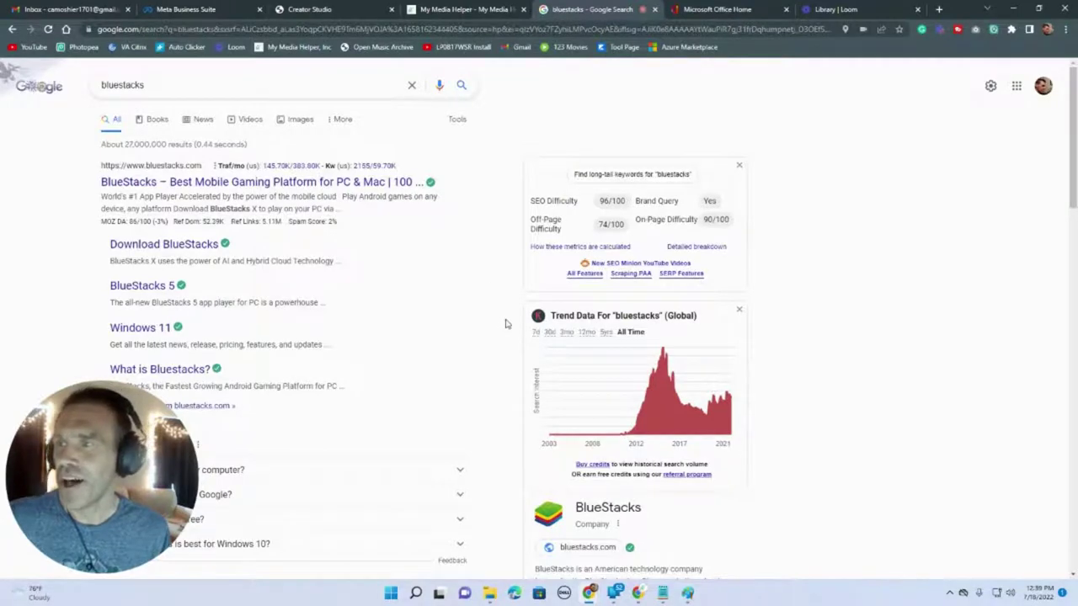
left_click(268, 185)
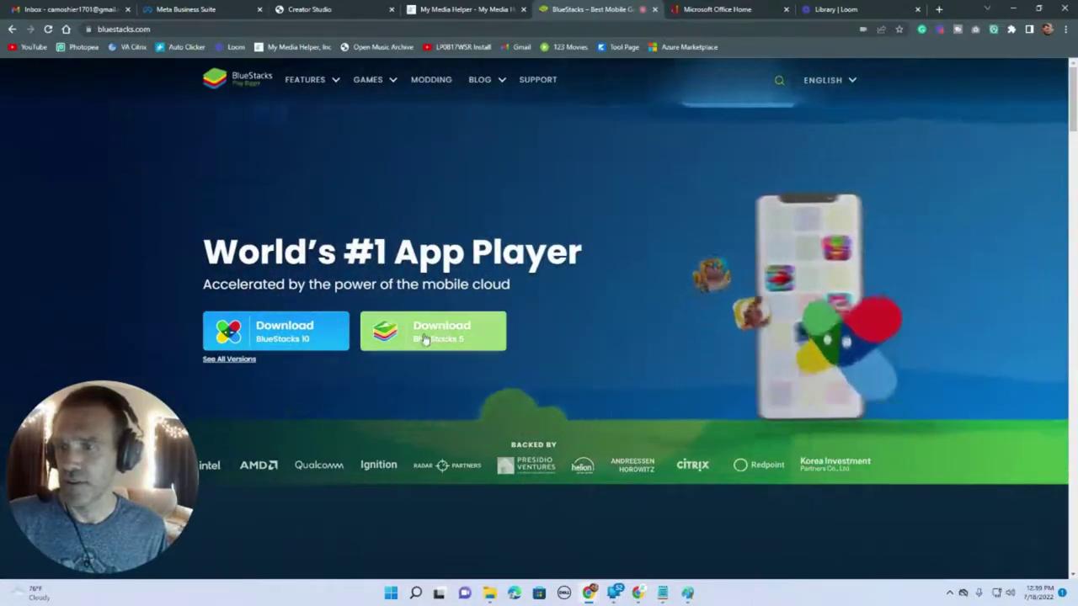
- Download the BlueStacks 5 installer, show it in the Downloads folder, and launch it
left_click(427, 341)
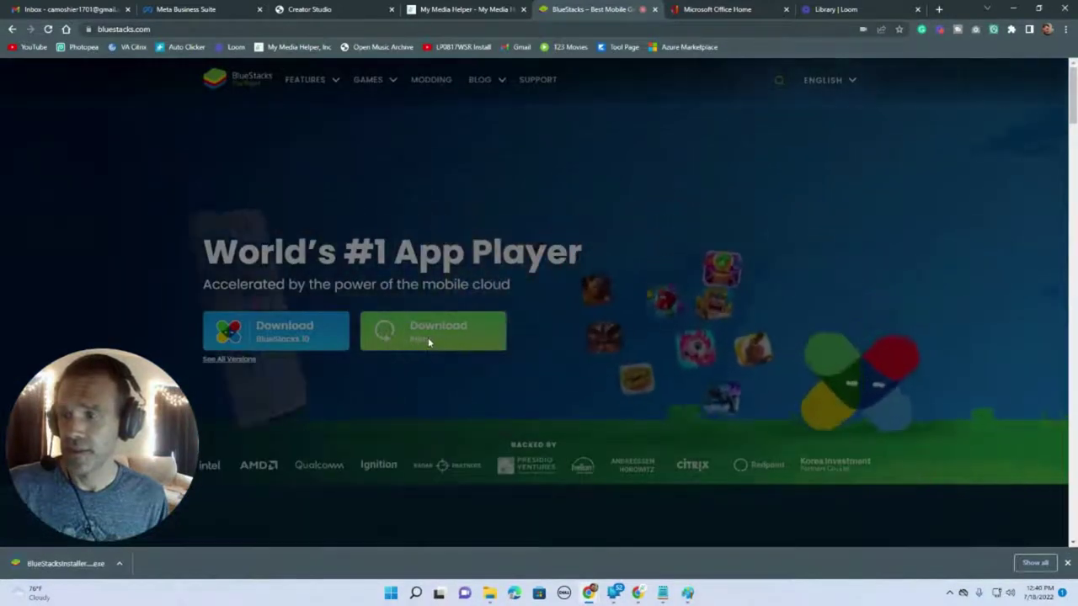
right_click(67, 566)
left_click(108, 534)
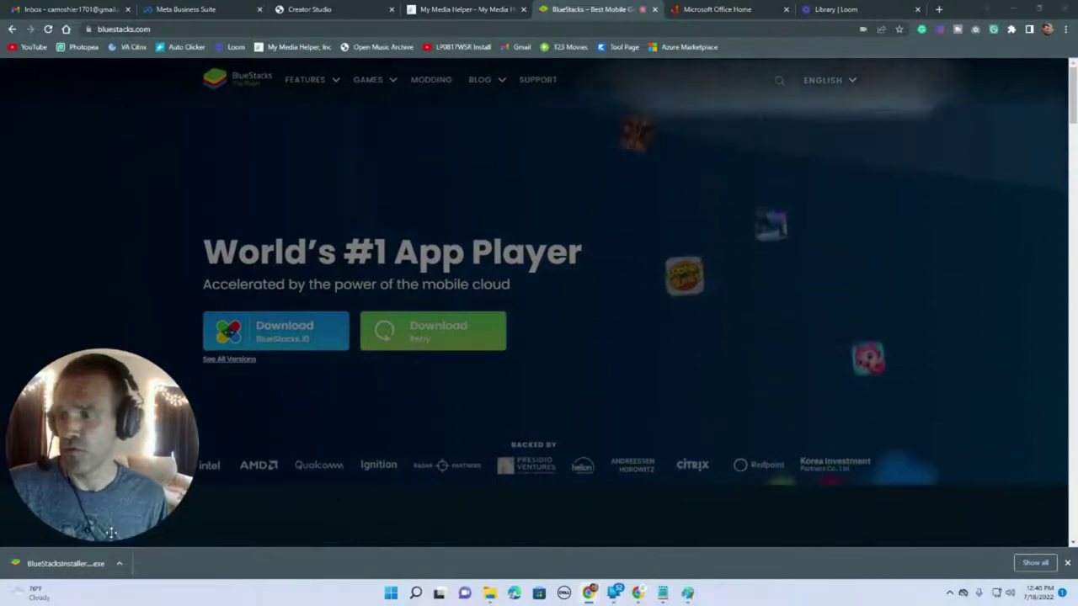
double_click(745, 223)
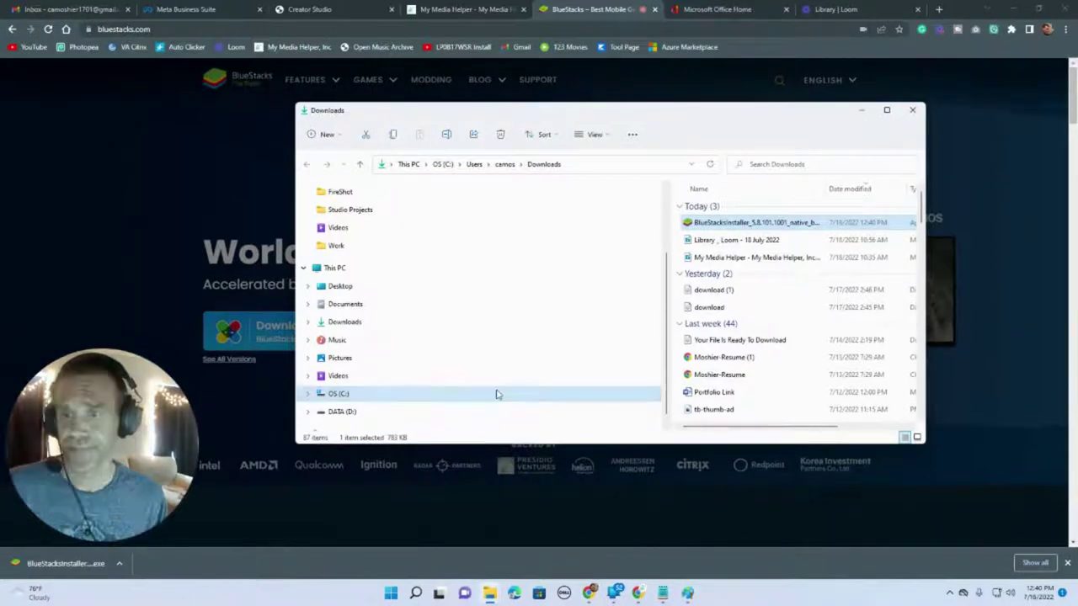
- Start the BlueStacks installation and wait for the App Player home screen
left_click(542, 389)
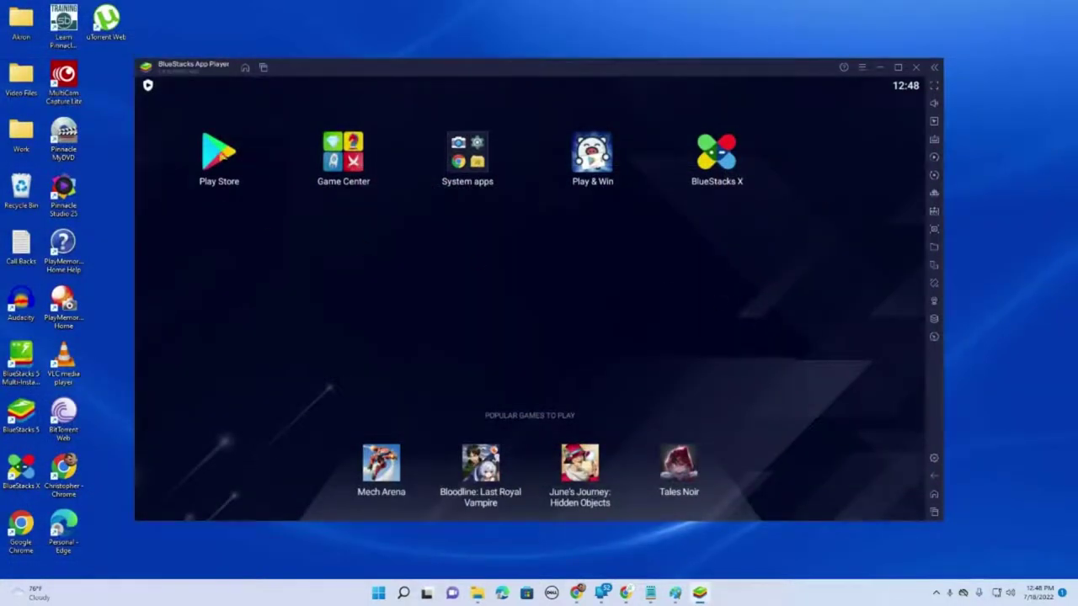
- Sign in to Google Play with the account e-mail and password, accepting the terms and Google services
left_click(217, 150)
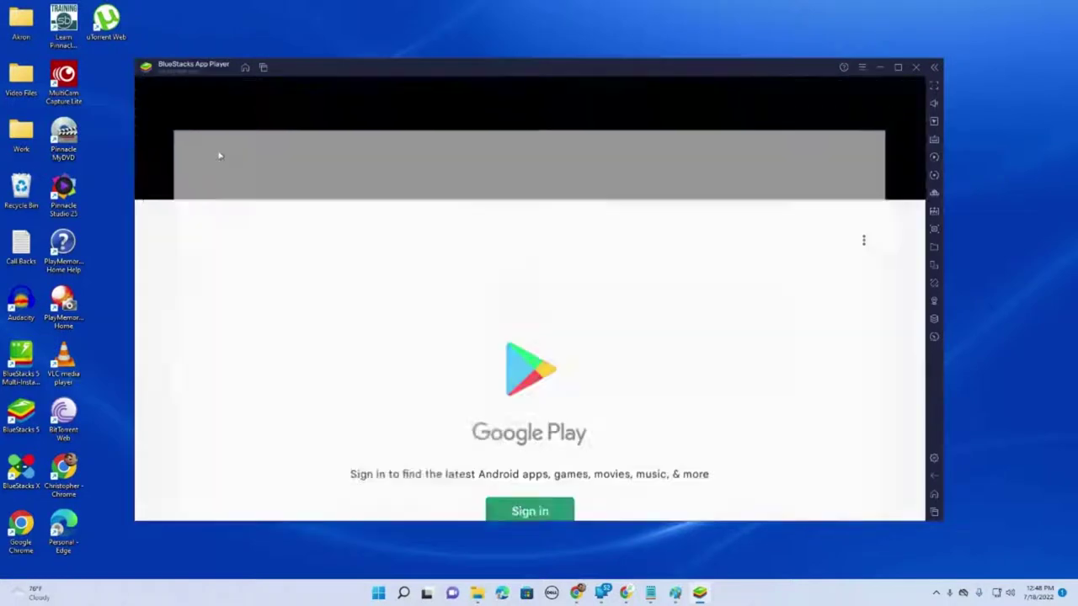
left_click(542, 389)
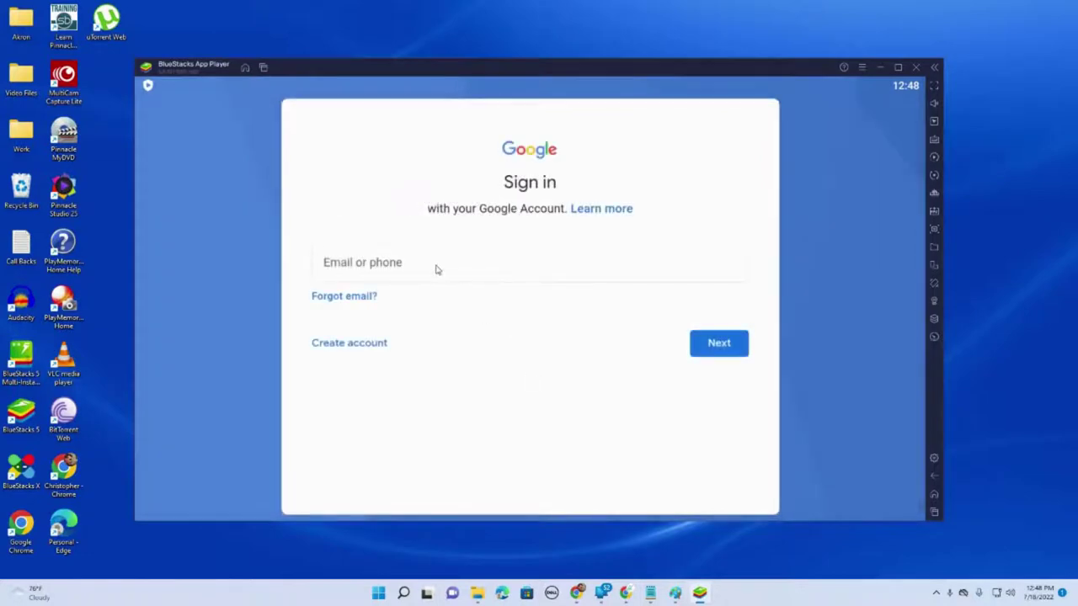
left_click(436, 269)
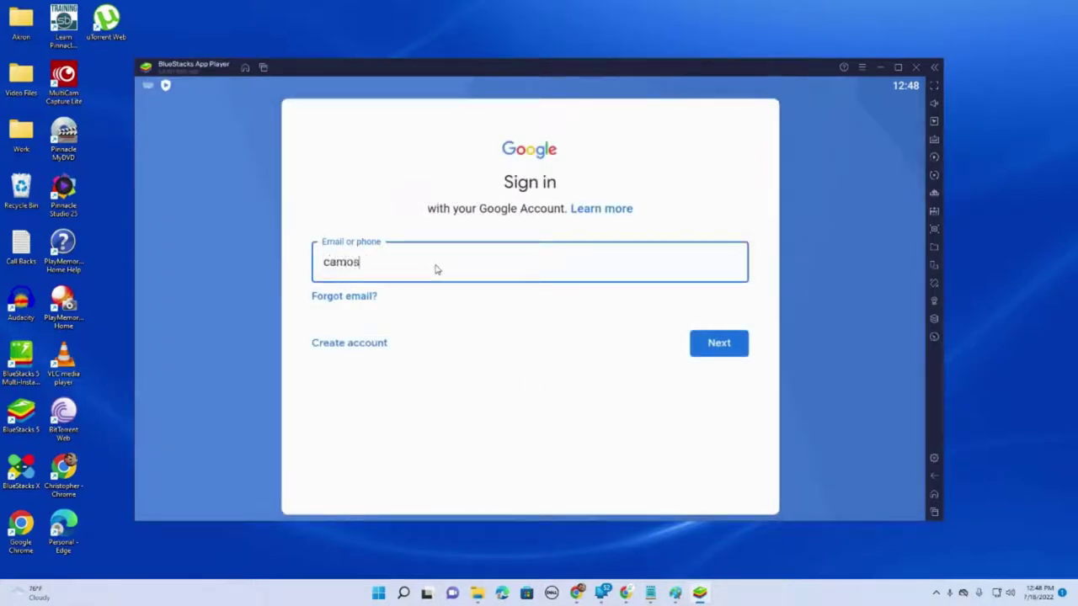
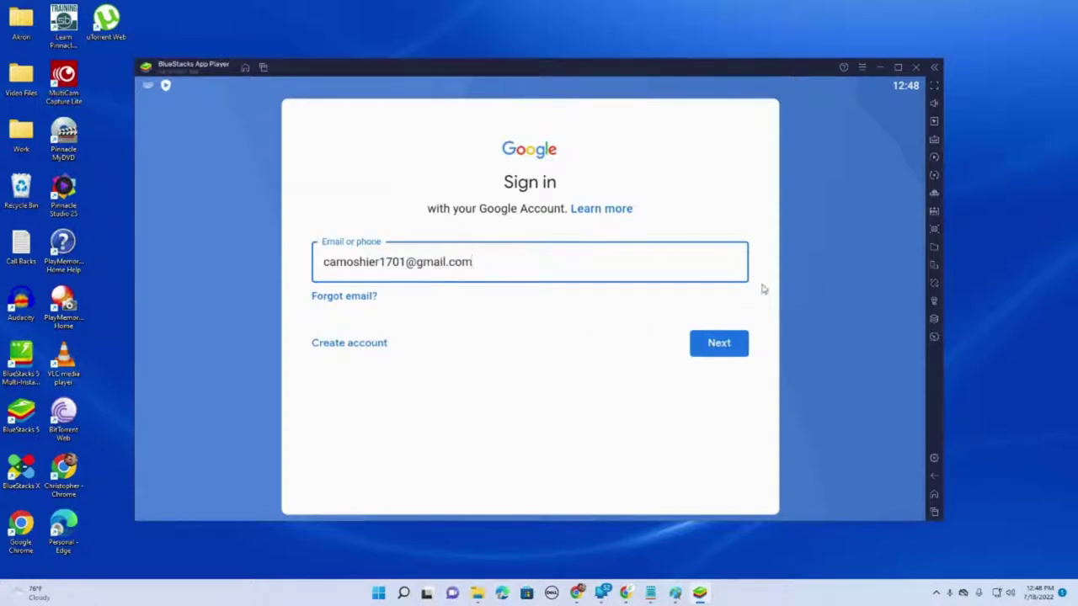
left_click(717, 343)
left_click(719, 370)
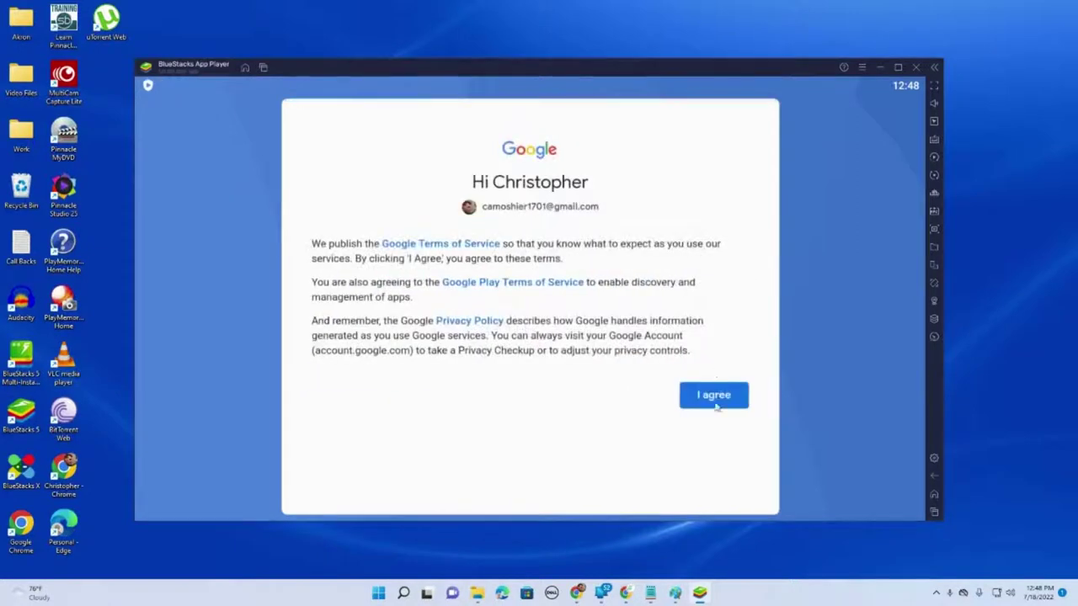
left_click(714, 405)
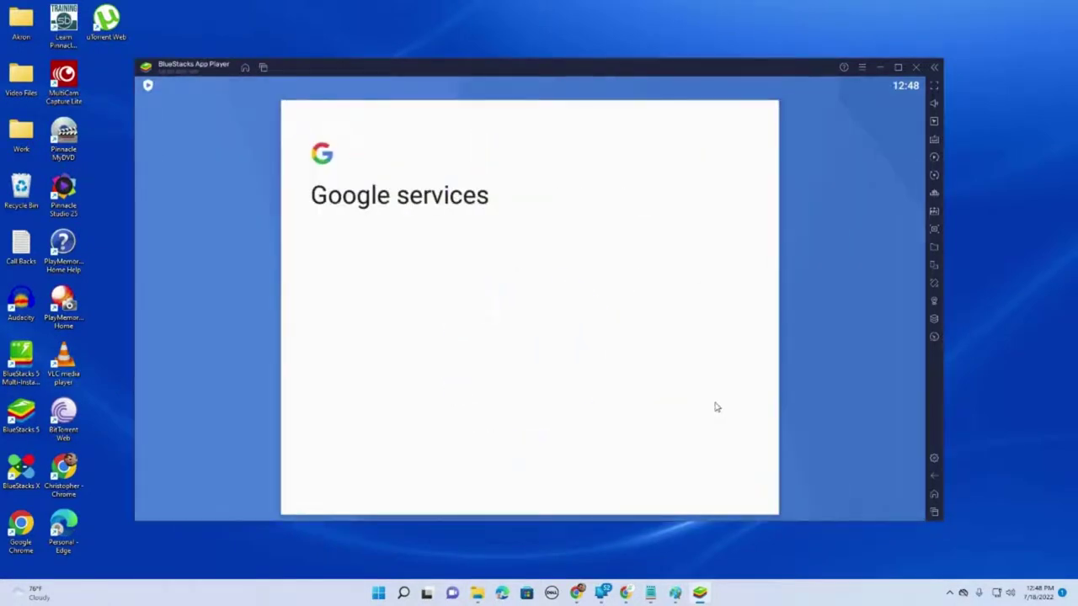
left_click(713, 498)
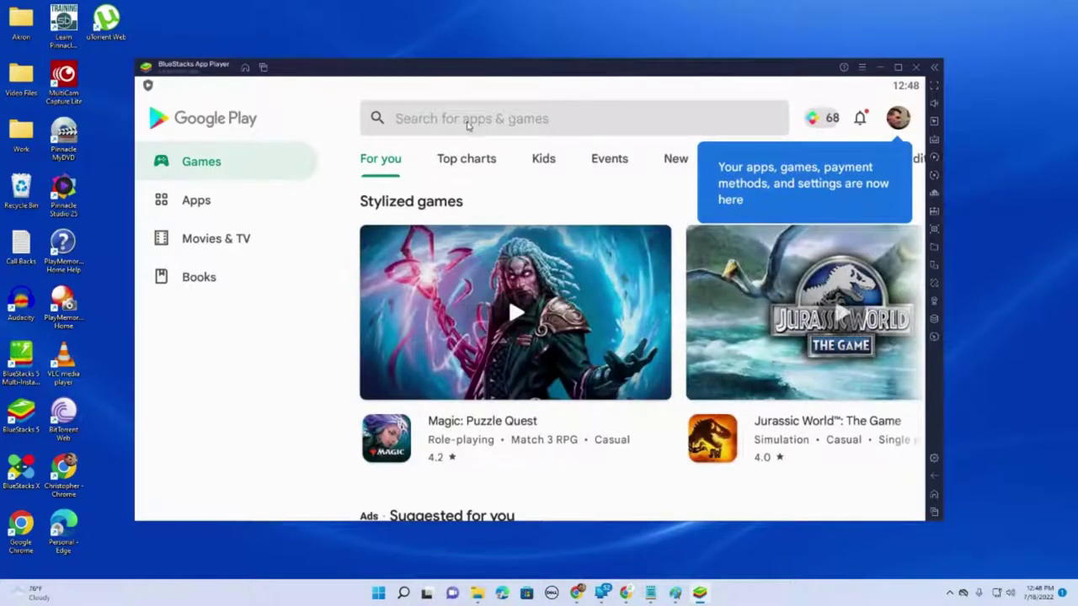
left_click(468, 118)
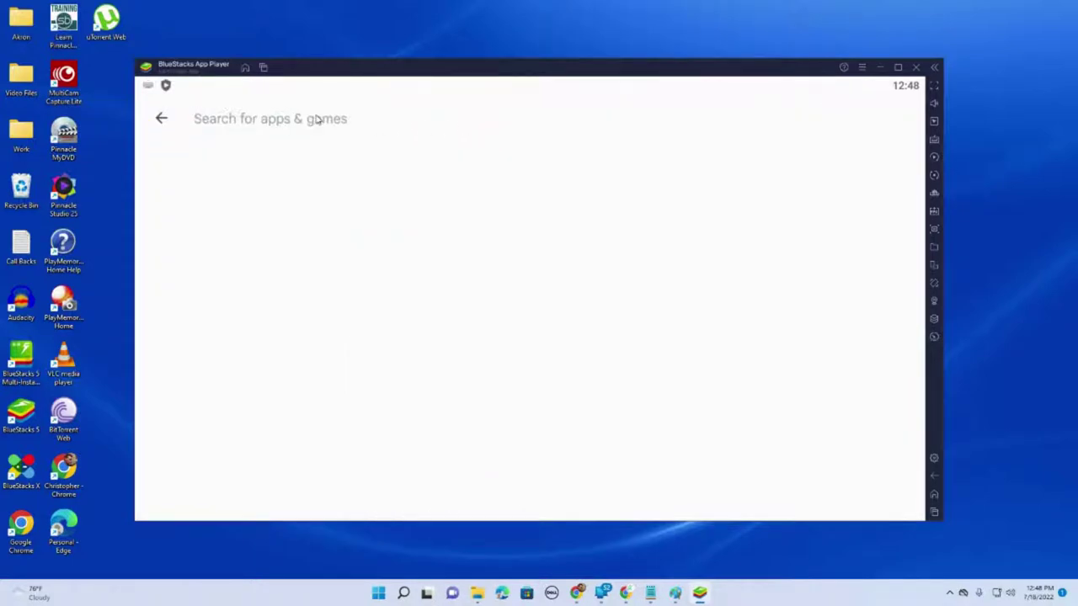
- Search 'marvel', install and launch MARVEL Strike Force, and maximize the emulator window
type("marvel")
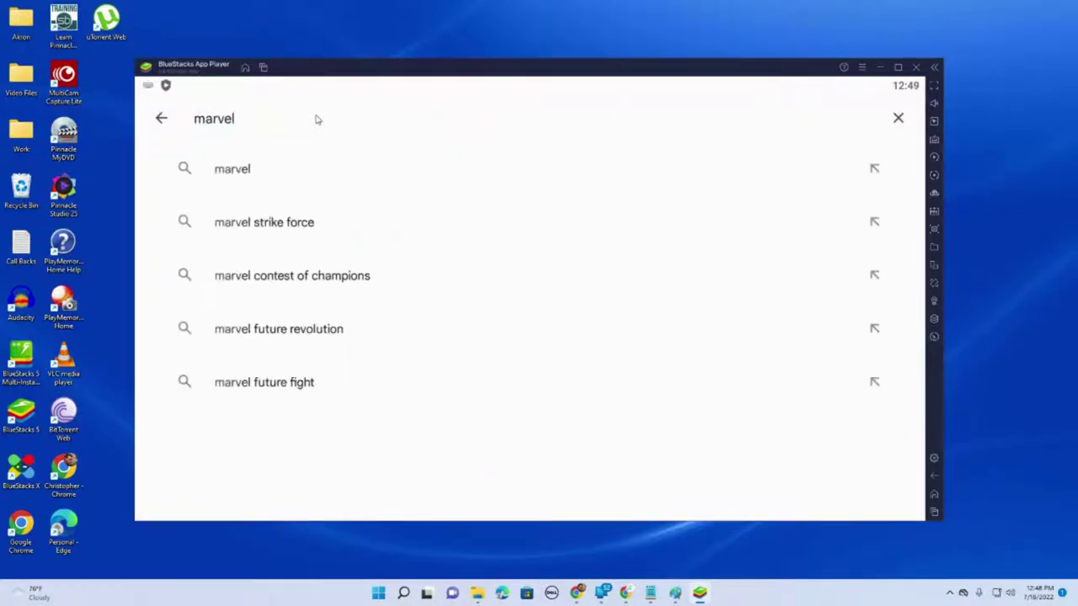
left_click(289, 225)
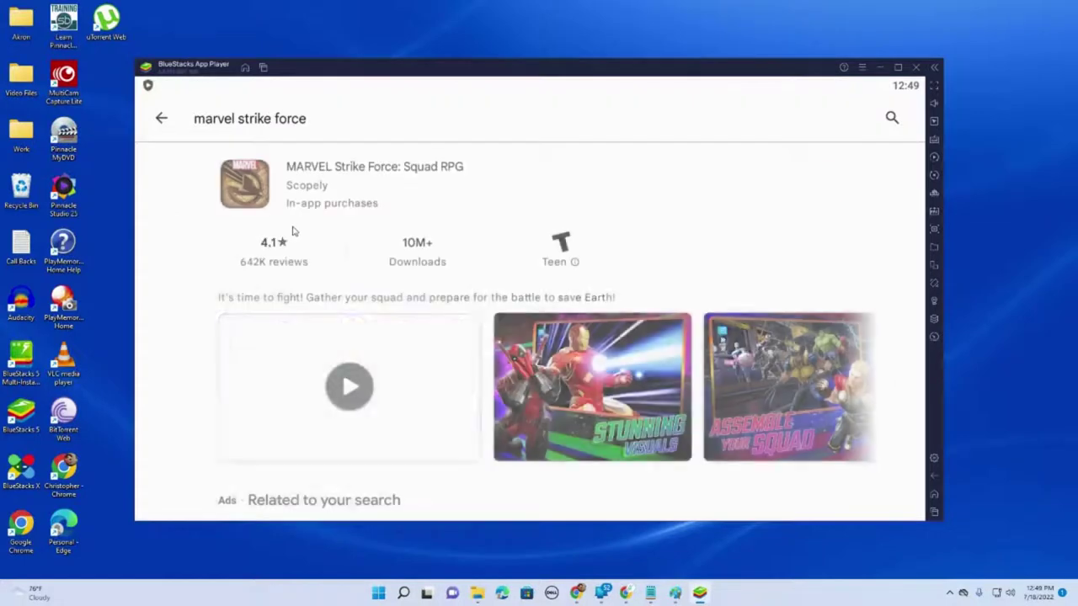
left_click(828, 187)
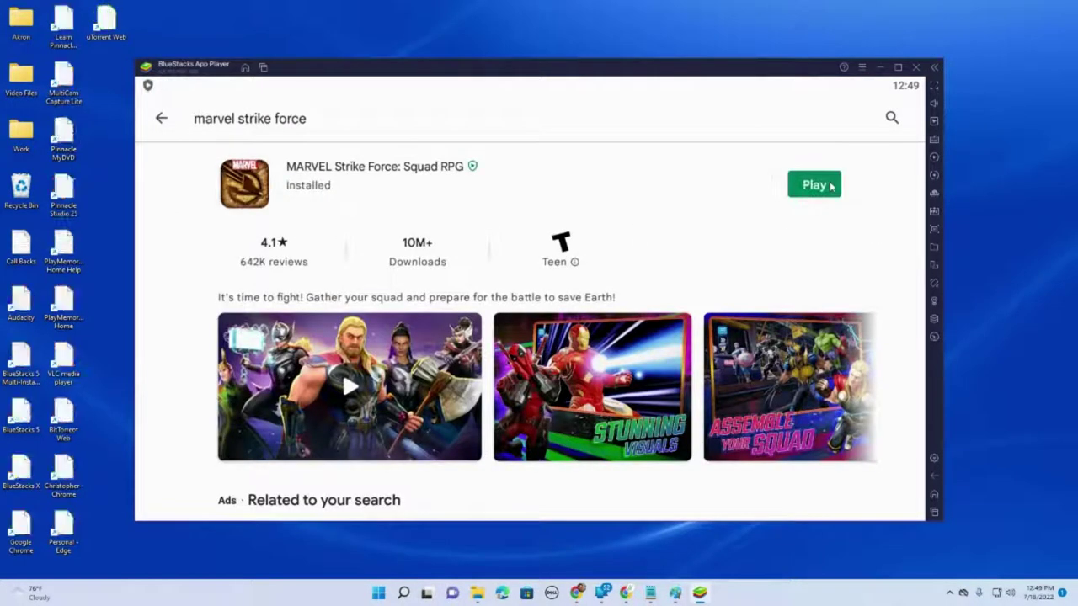
left_click(815, 185)
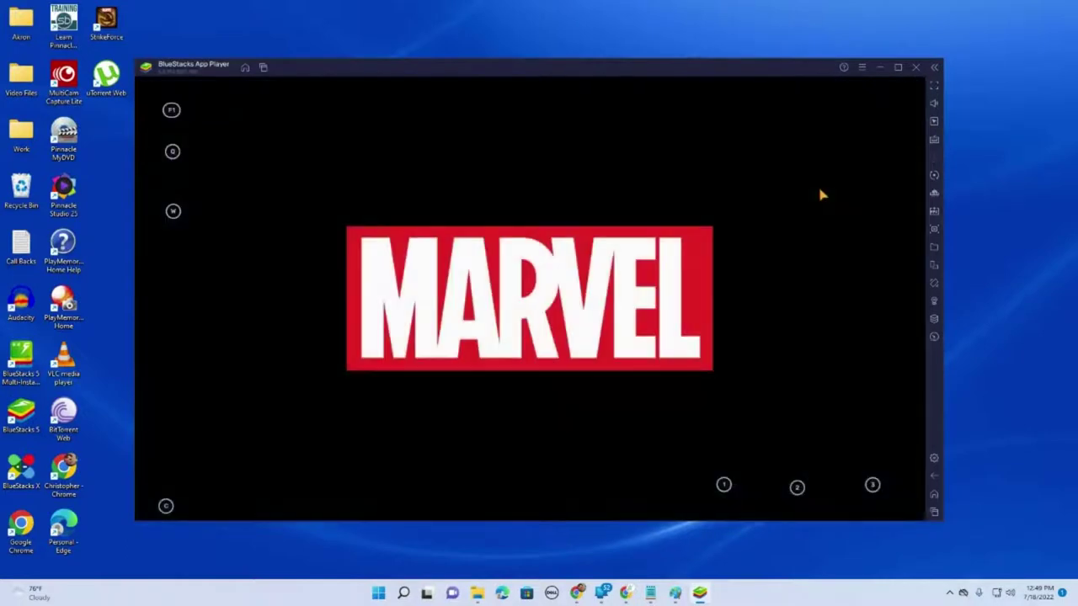
left_click(898, 67)
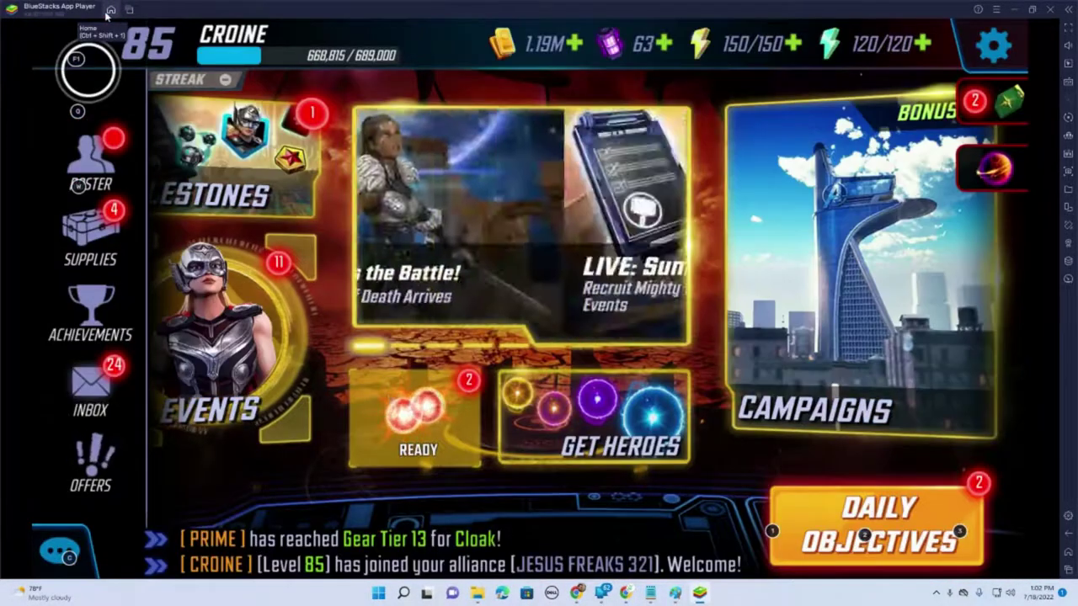
- Go home and close the Strike Force and Location Provider apps from recent apps
left_click(110, 9)
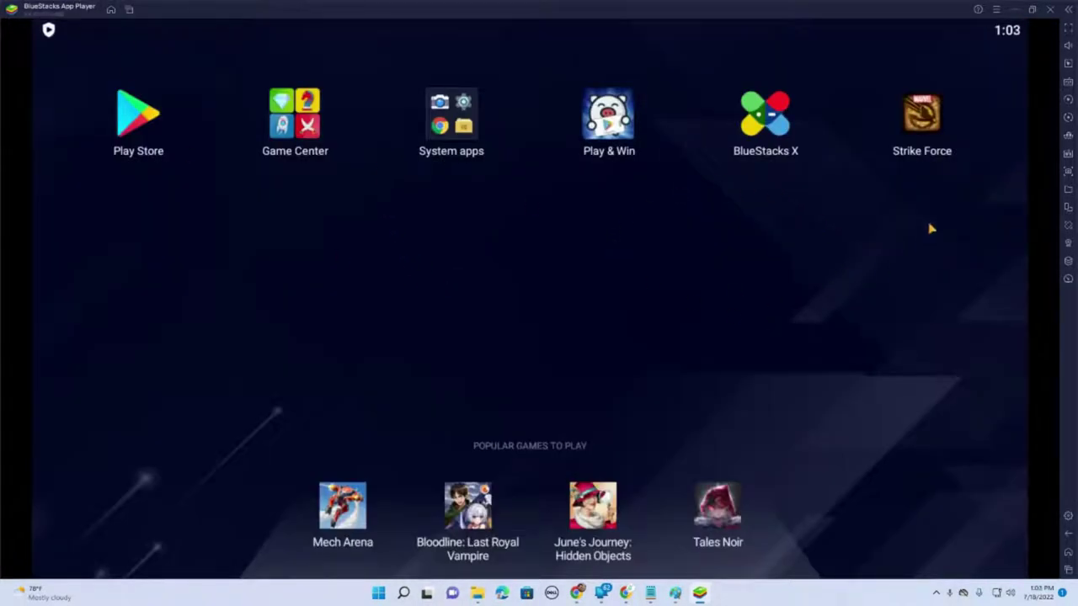
left_click(129, 11)
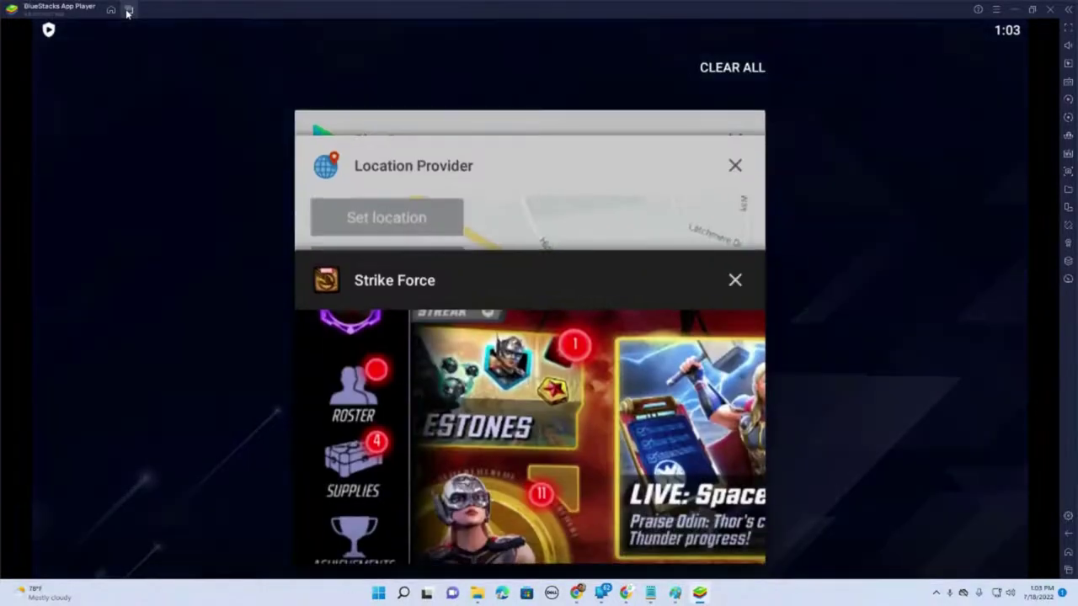
left_click_drag(629, 170, 669, 139)
left_click(736, 280)
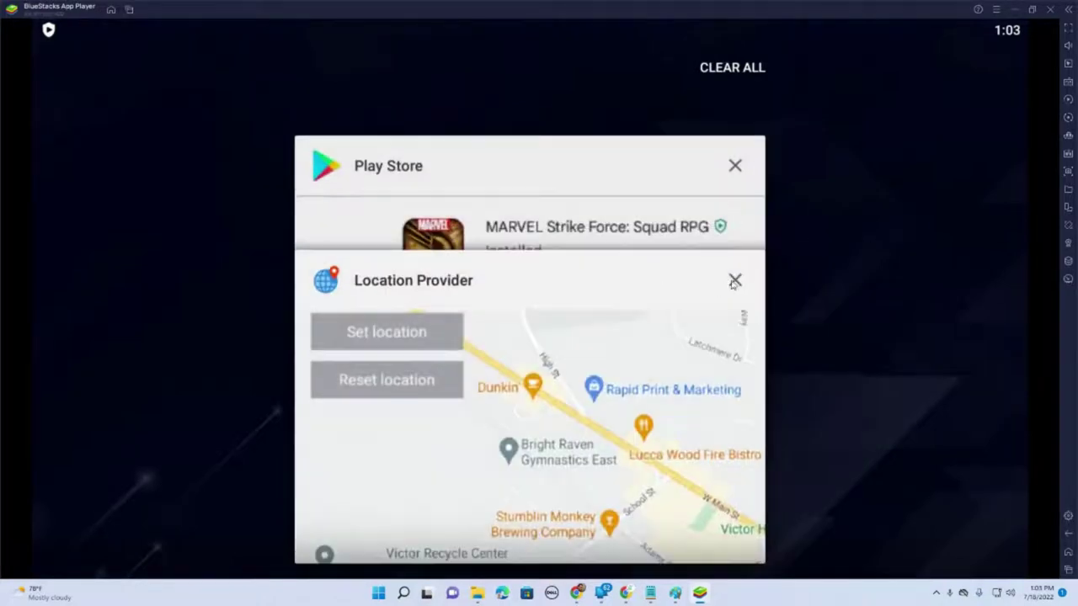
left_click(733, 281)
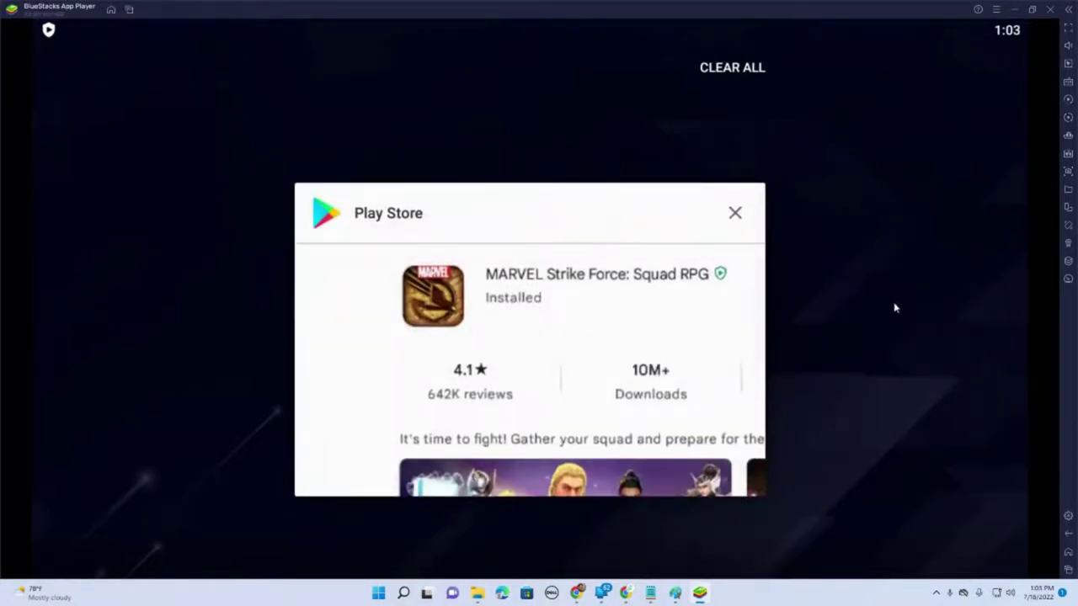
left_click(1068, 552)
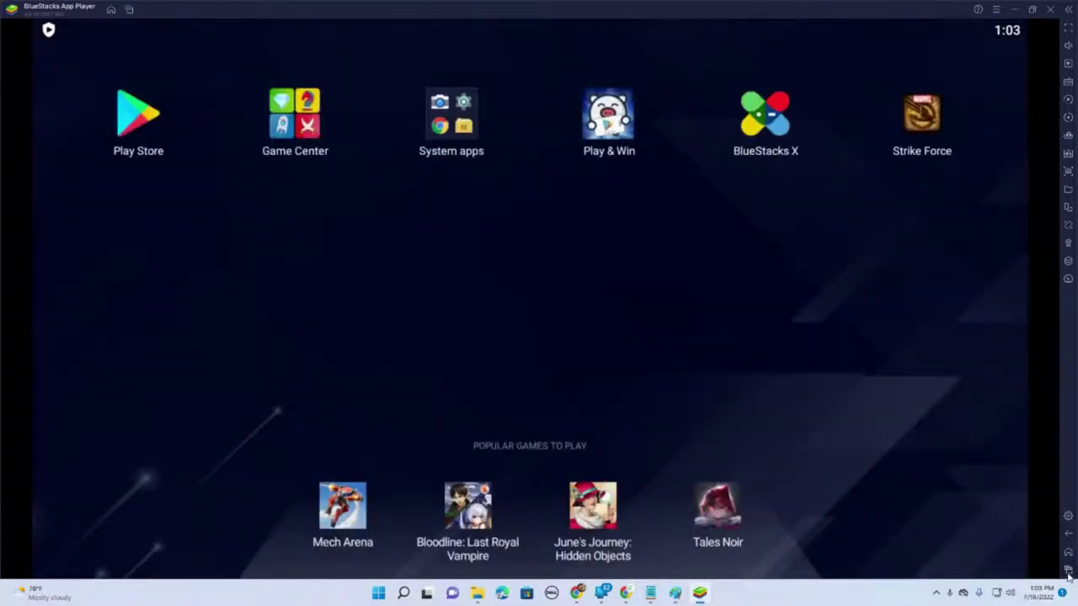
- Check the emulator settings, then reopen the Play Store
left_click(1067, 571)
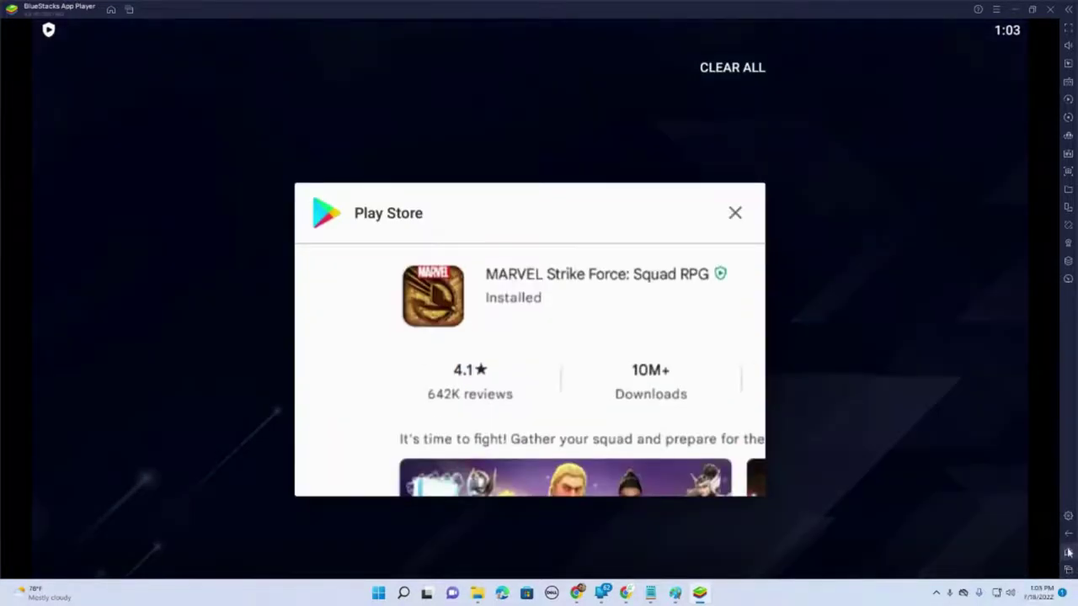
left_click(1068, 534)
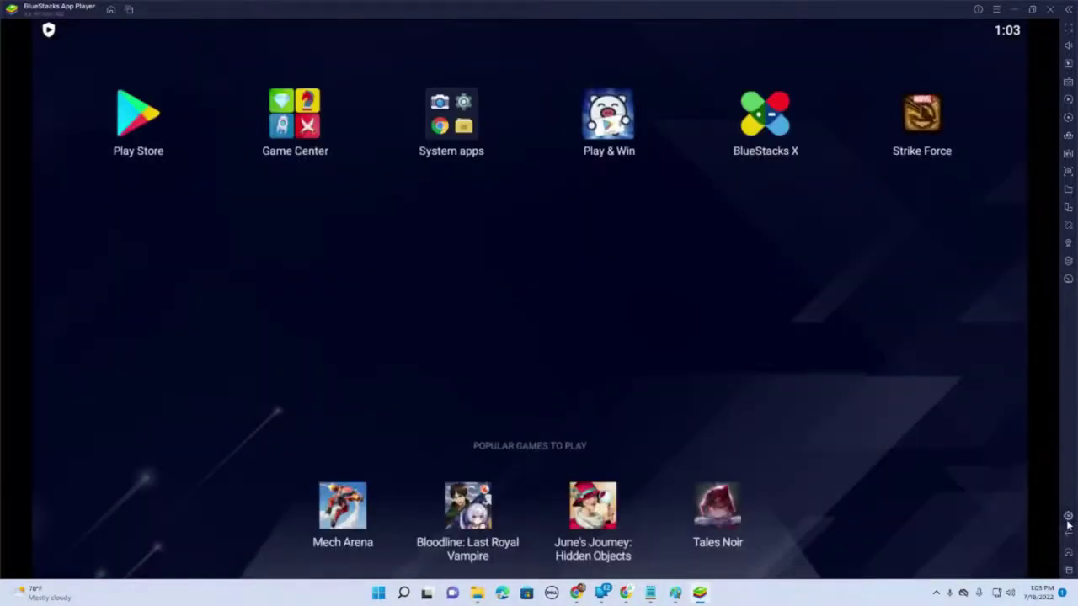
left_click(1068, 517)
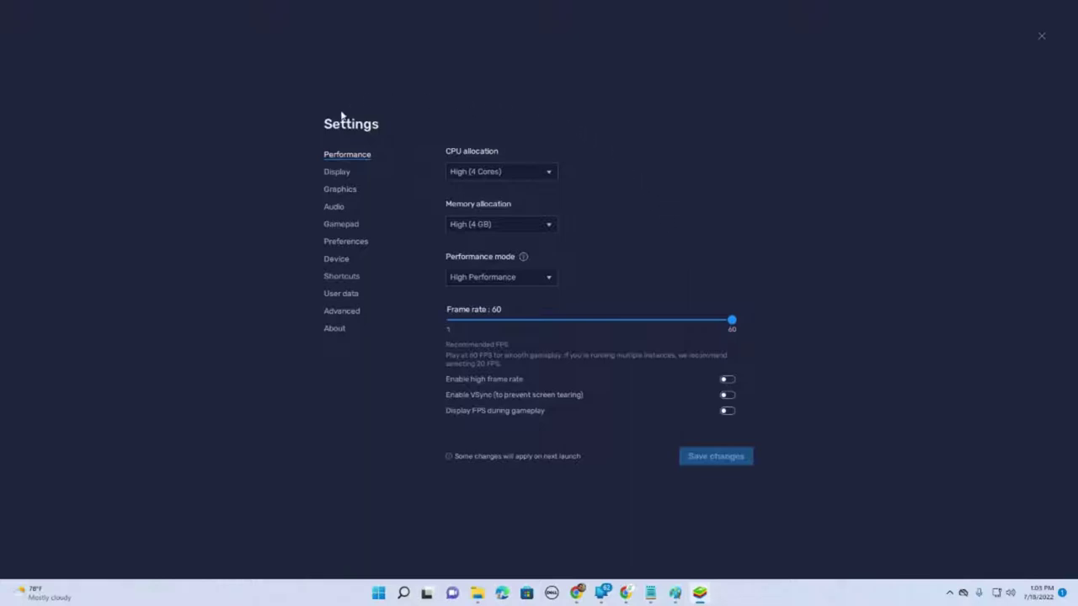
left_click(1042, 37)
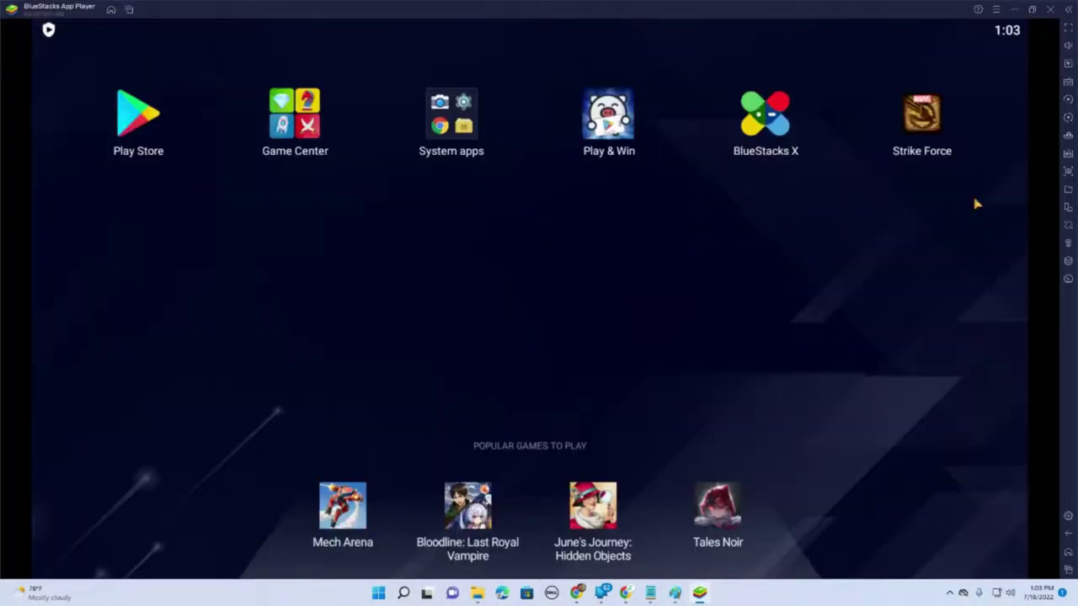
left_click(141, 124)
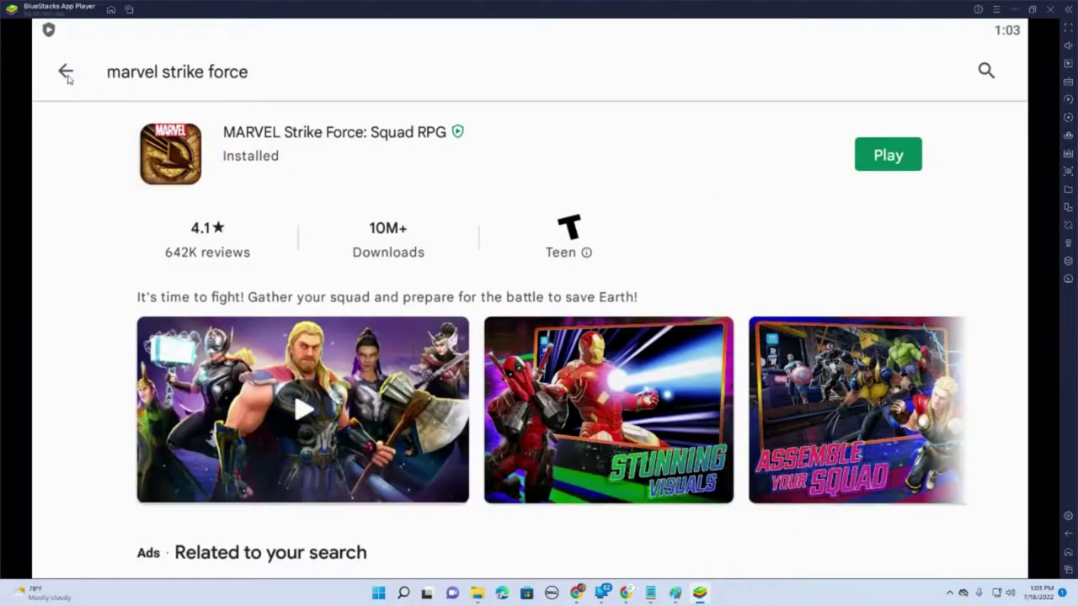
left_click(67, 74)
- Search the Play Store for 'youtube', install YouTube, and open it
left_click(404, 76)
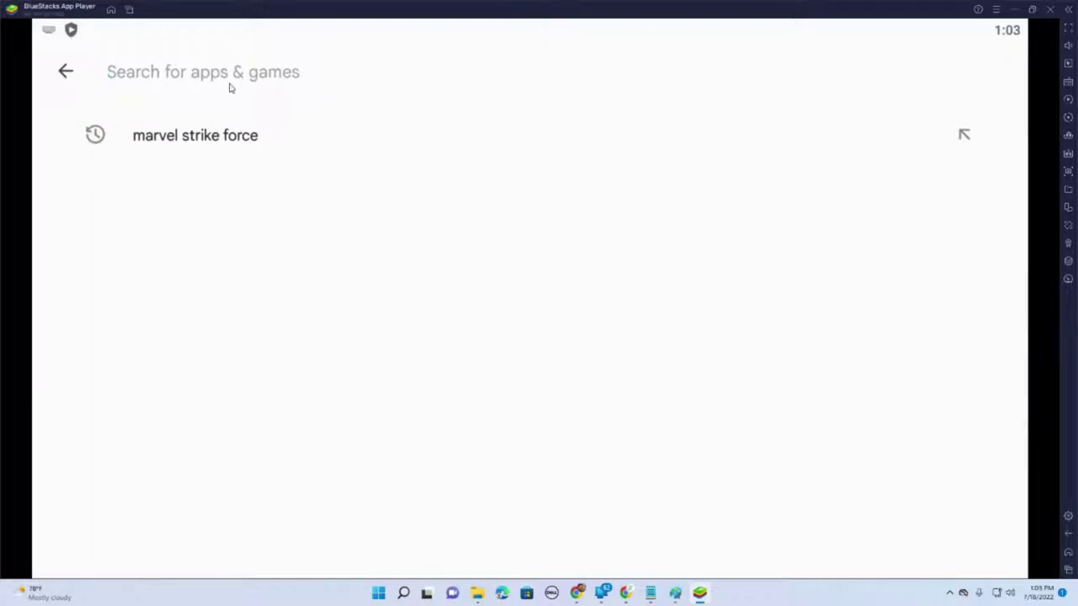
type("youtube")
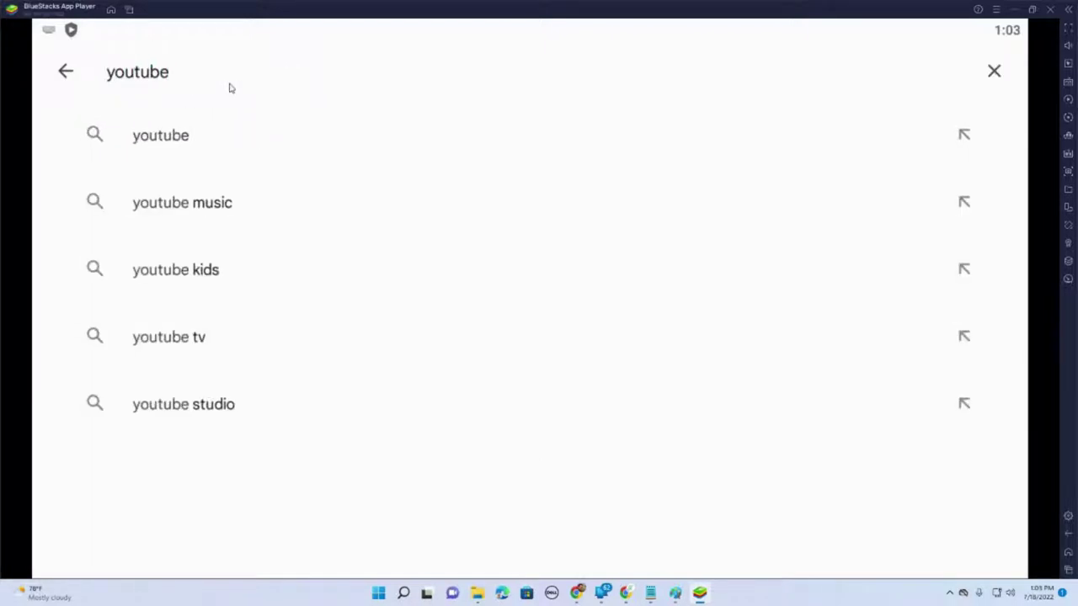
left_click(168, 136)
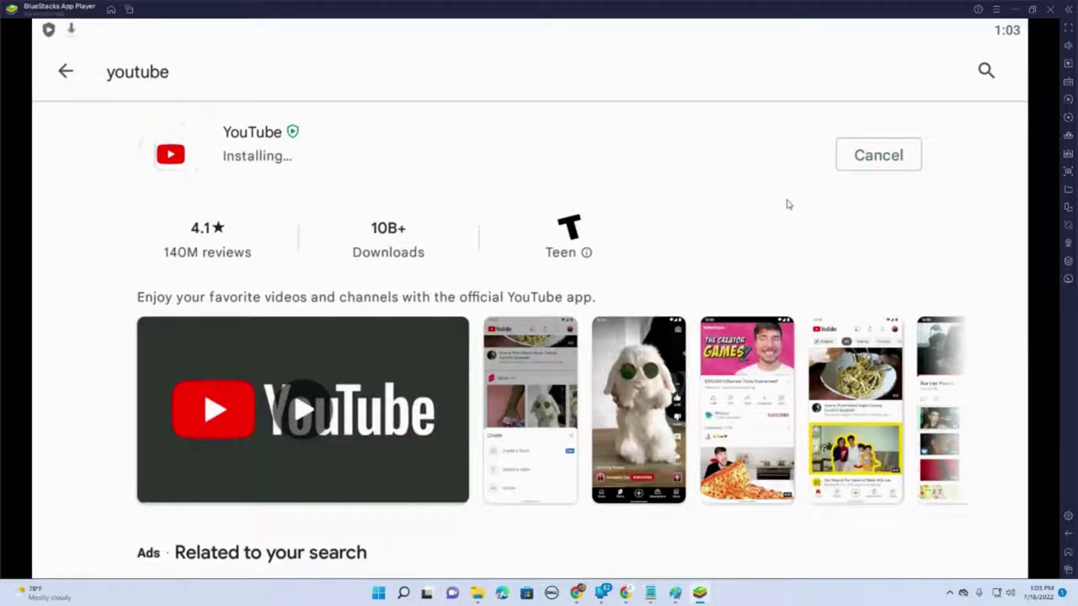
left_click(898, 159)
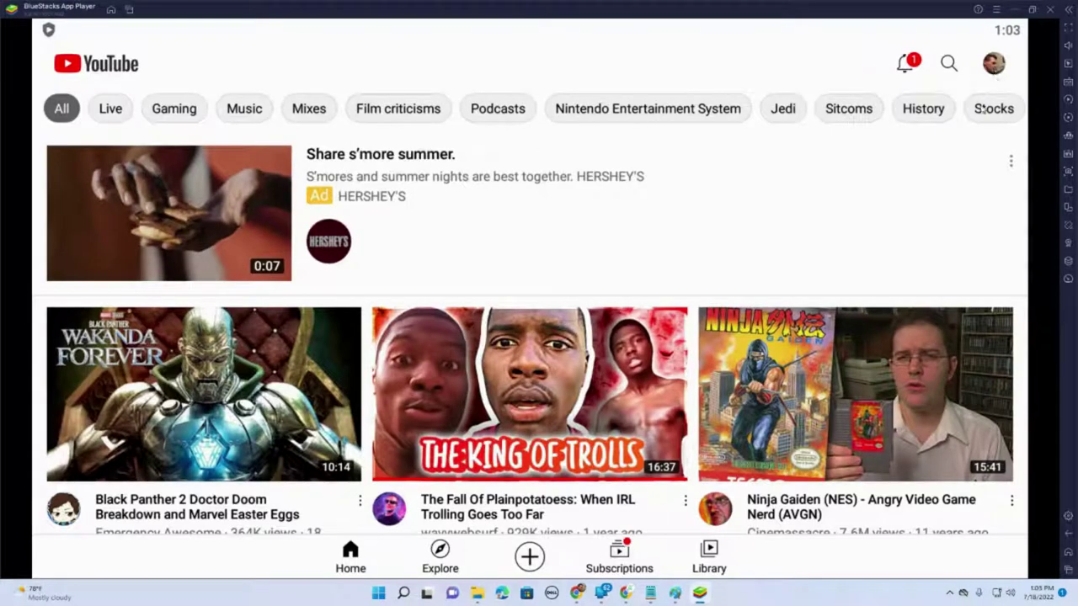
- Play the Black Panther 2 Doctor Doom video, then return to the emulator home screen
scroll(891, 164, "down", 5)
scroll(351, 243, "up", 3)
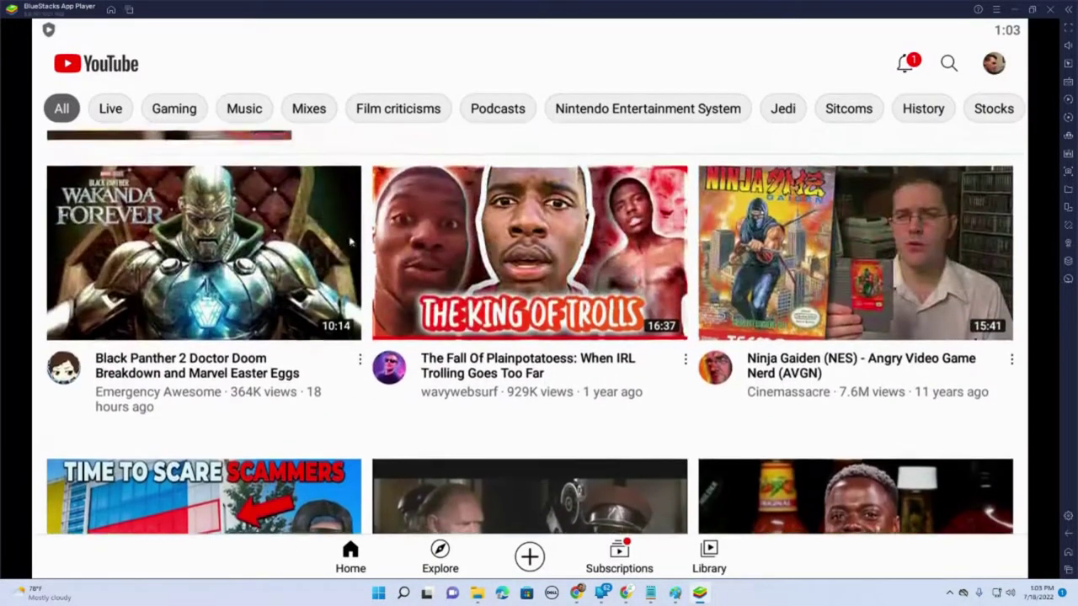
left_click(320, 232)
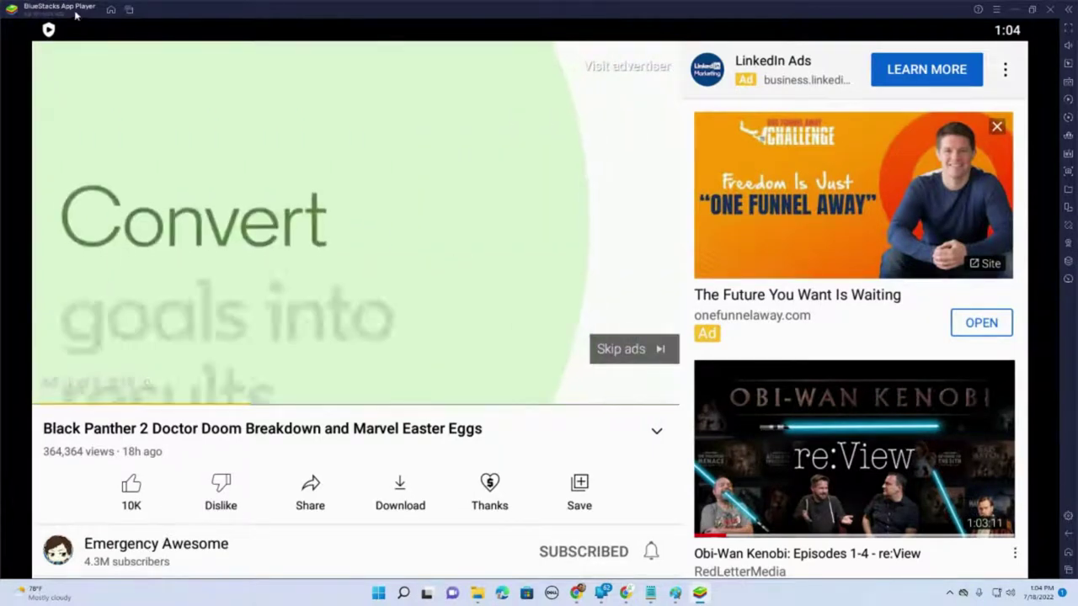
left_click(110, 9)
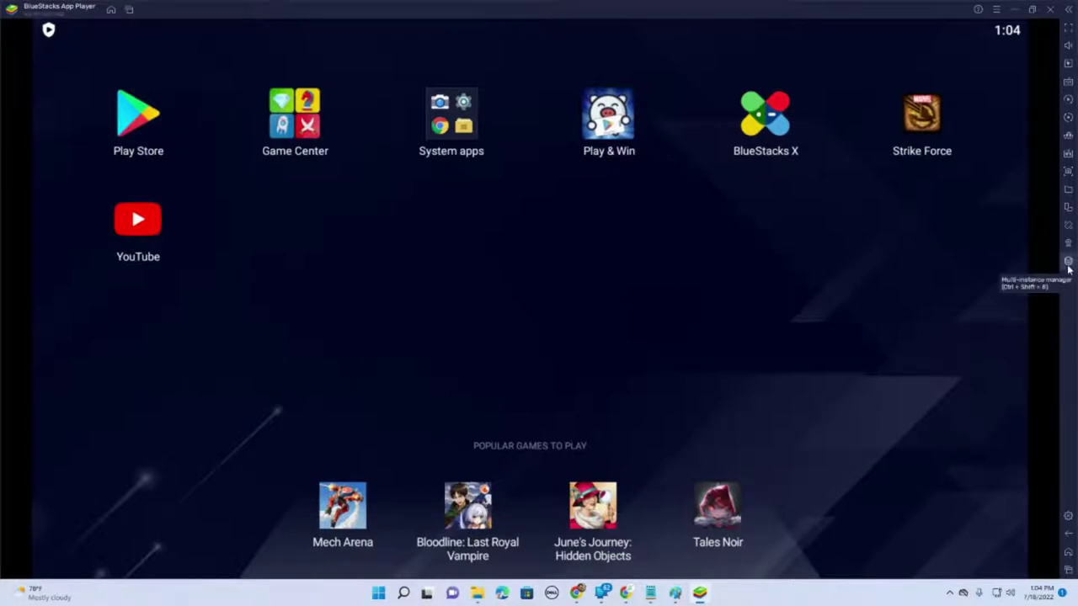
- Open and close the Multi-instance manager, then bring up the Play Store app search
left_click(1068, 265)
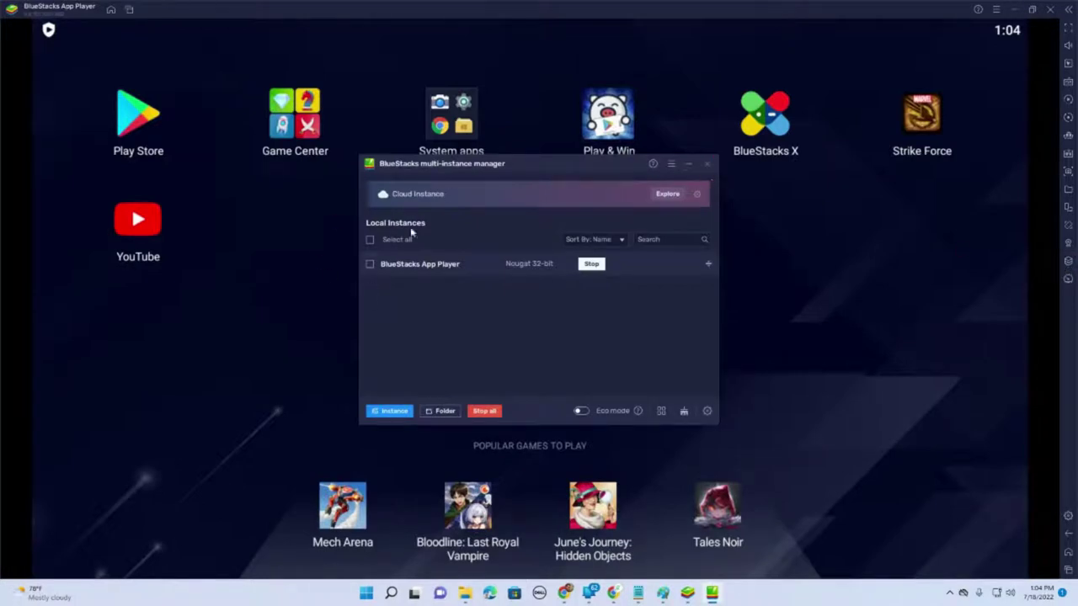
left_click(707, 165)
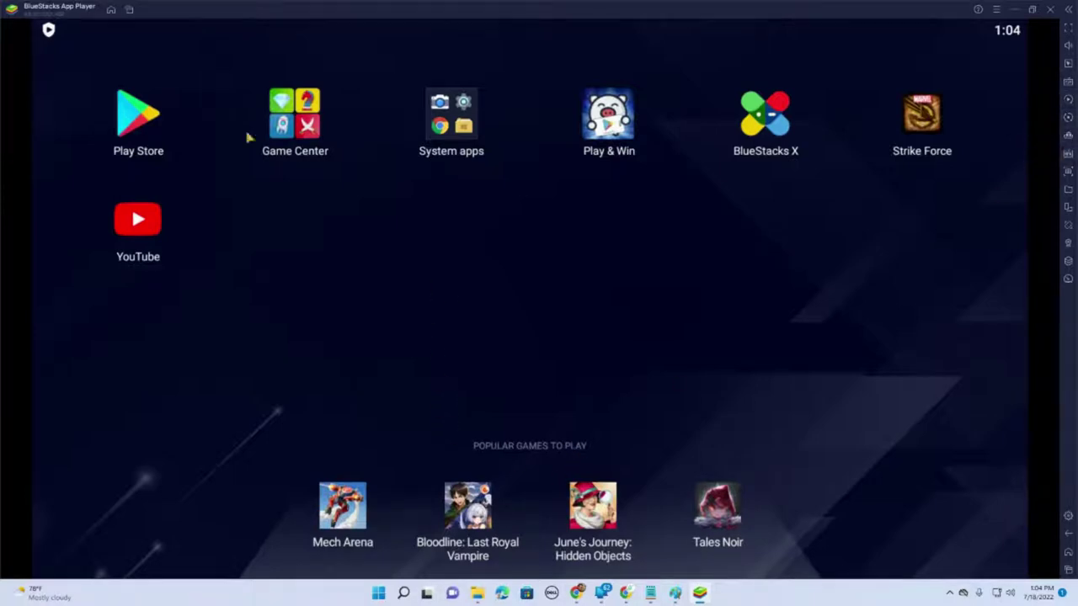
left_click(136, 126)
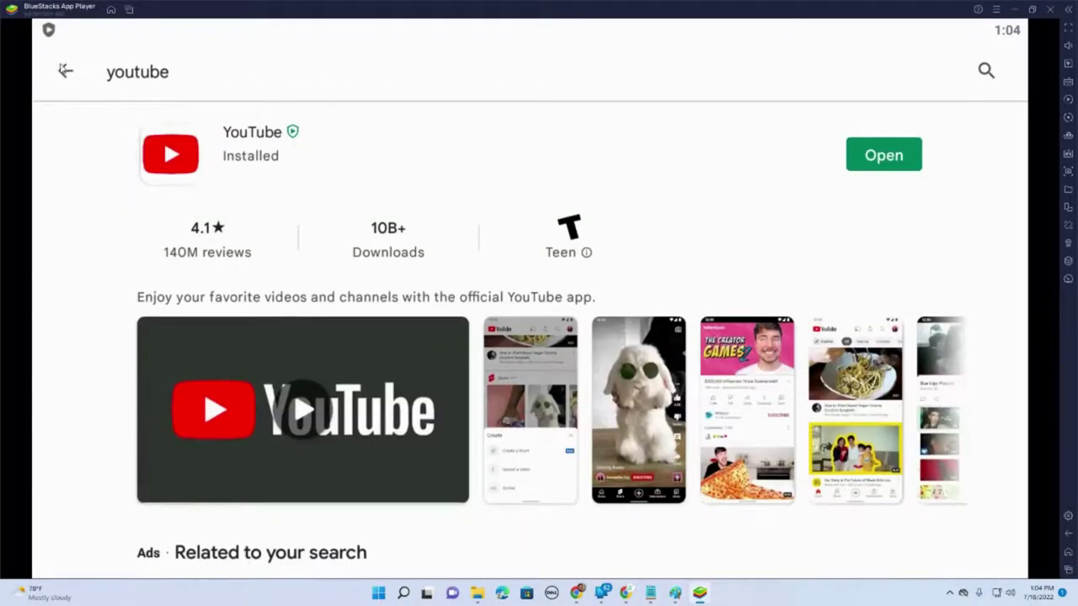
left_click(65, 70)
left_click(412, 73)
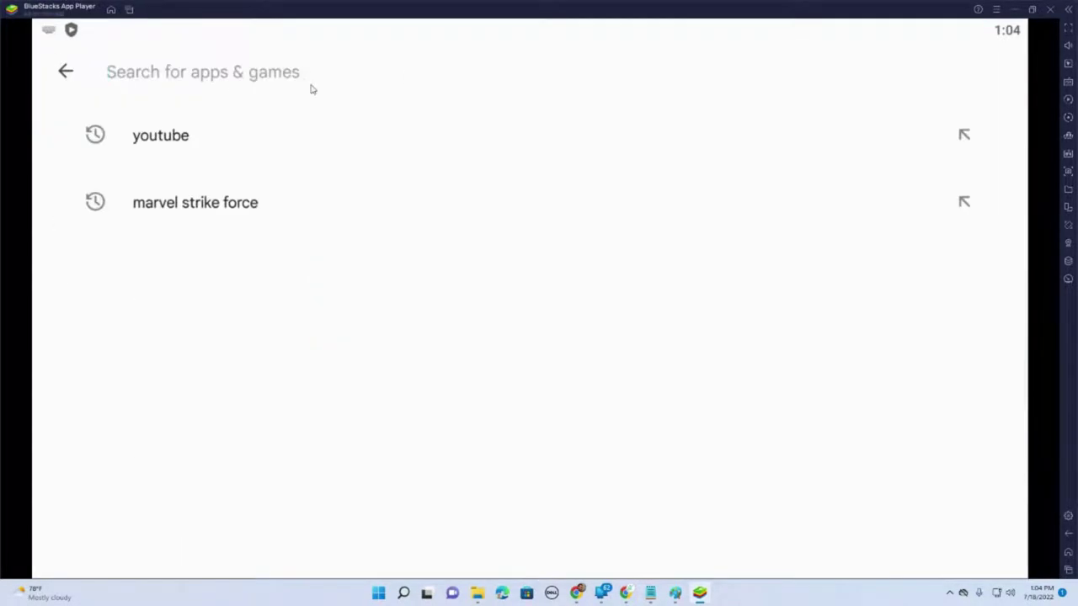